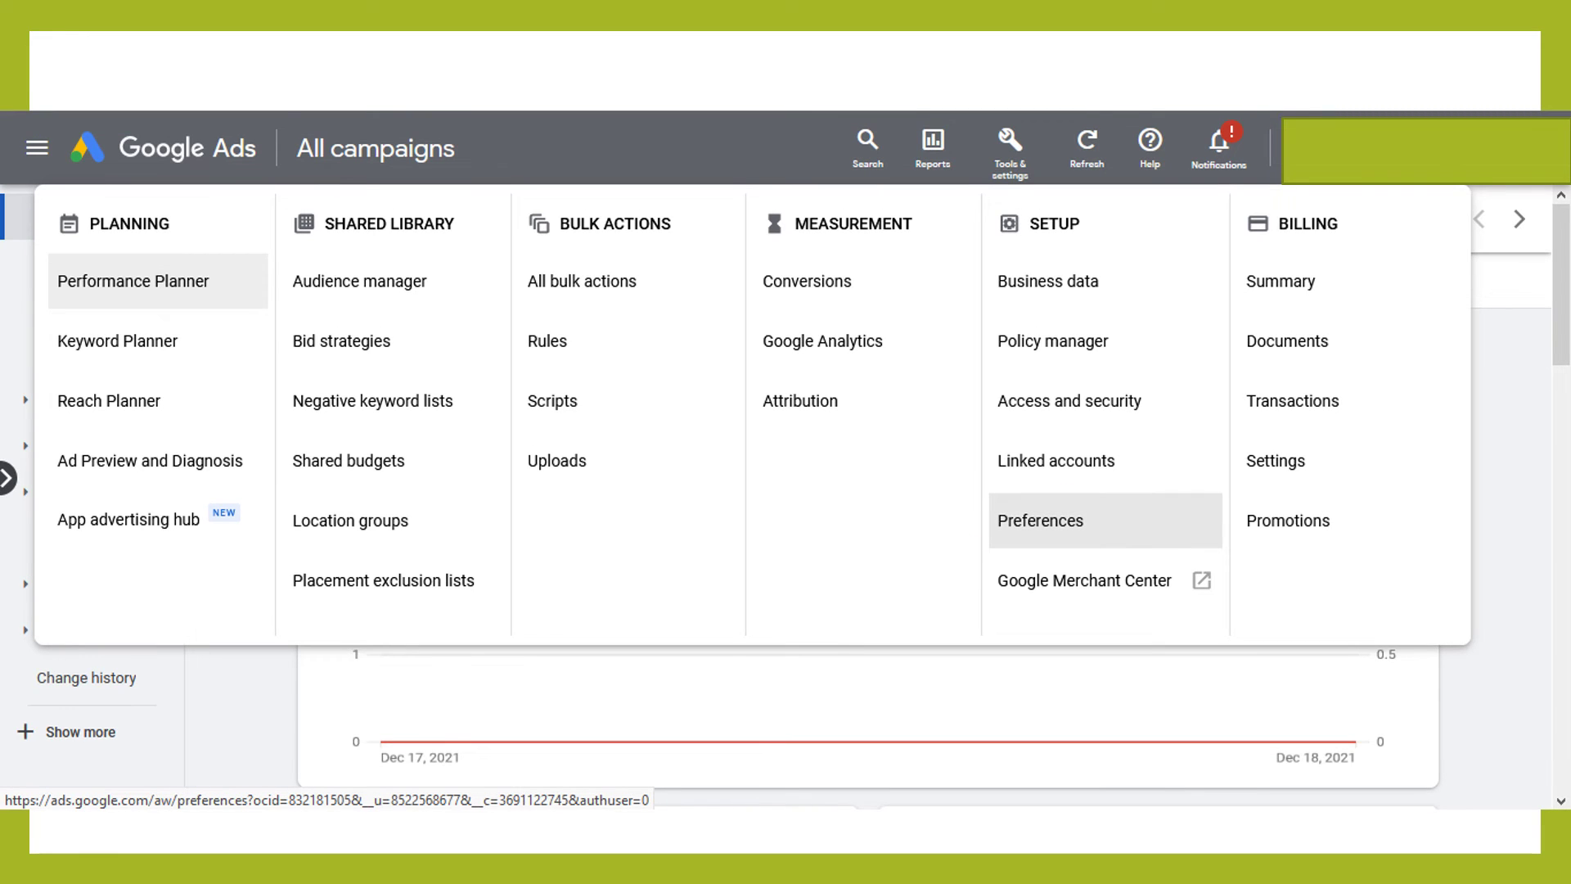
Step: Open the account Preferences page to reach the Account status cancellation option
click(1041, 520)
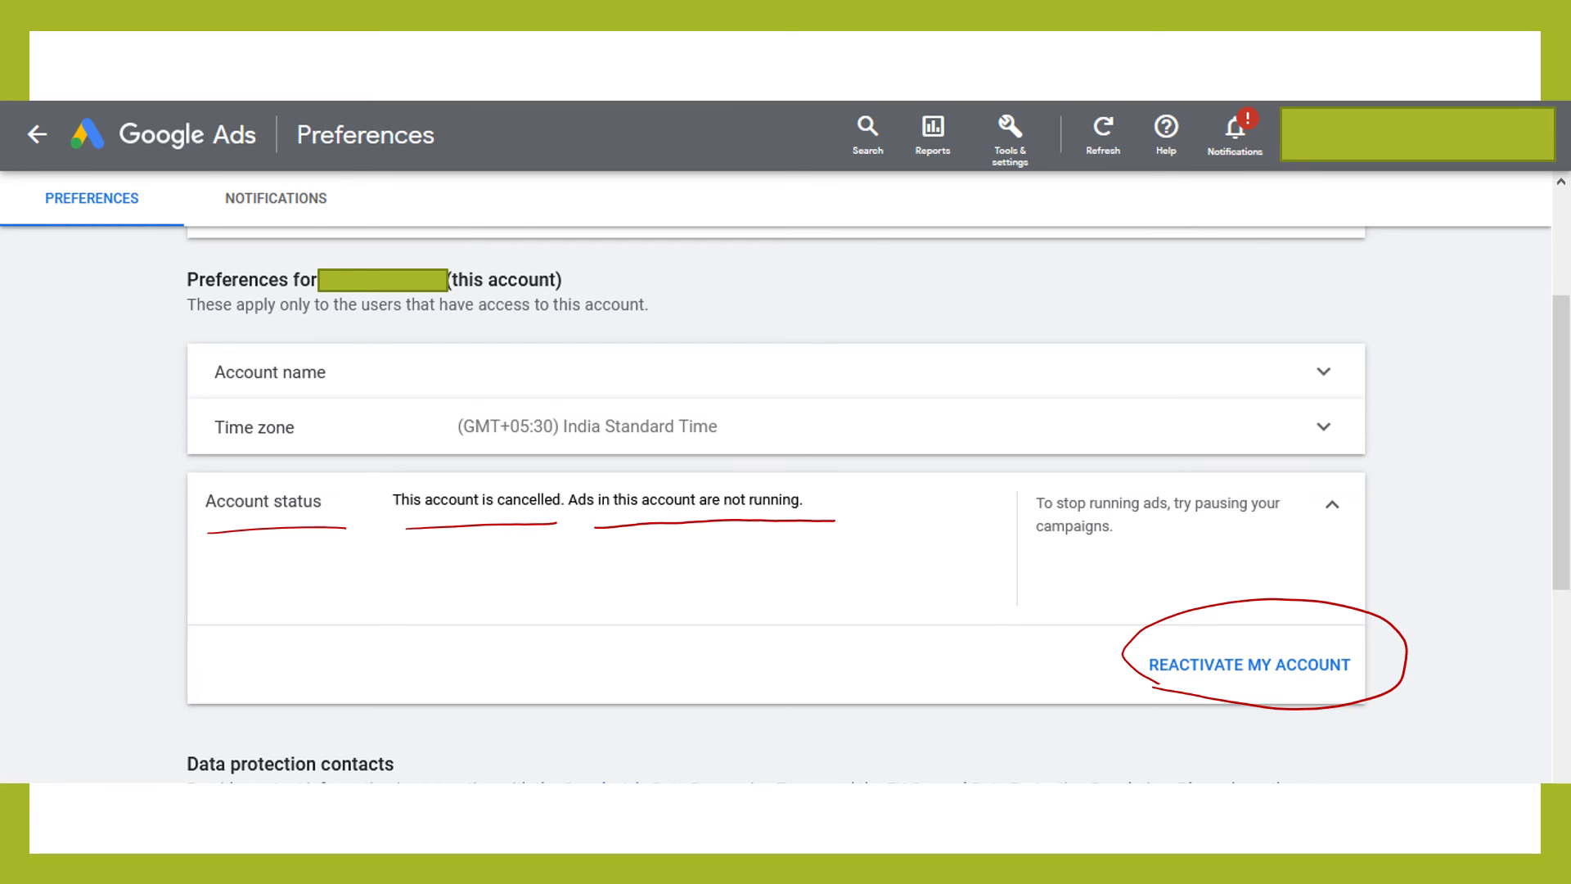
Step: Handwrite '2000' in red, underline it, and write '1 week.' beside it
mouse_move(823, 280)
mouse_down()
mouse_move(860, 310)
mouse_move(878, 275)
mouse_move(964, 275)
mouse_up()
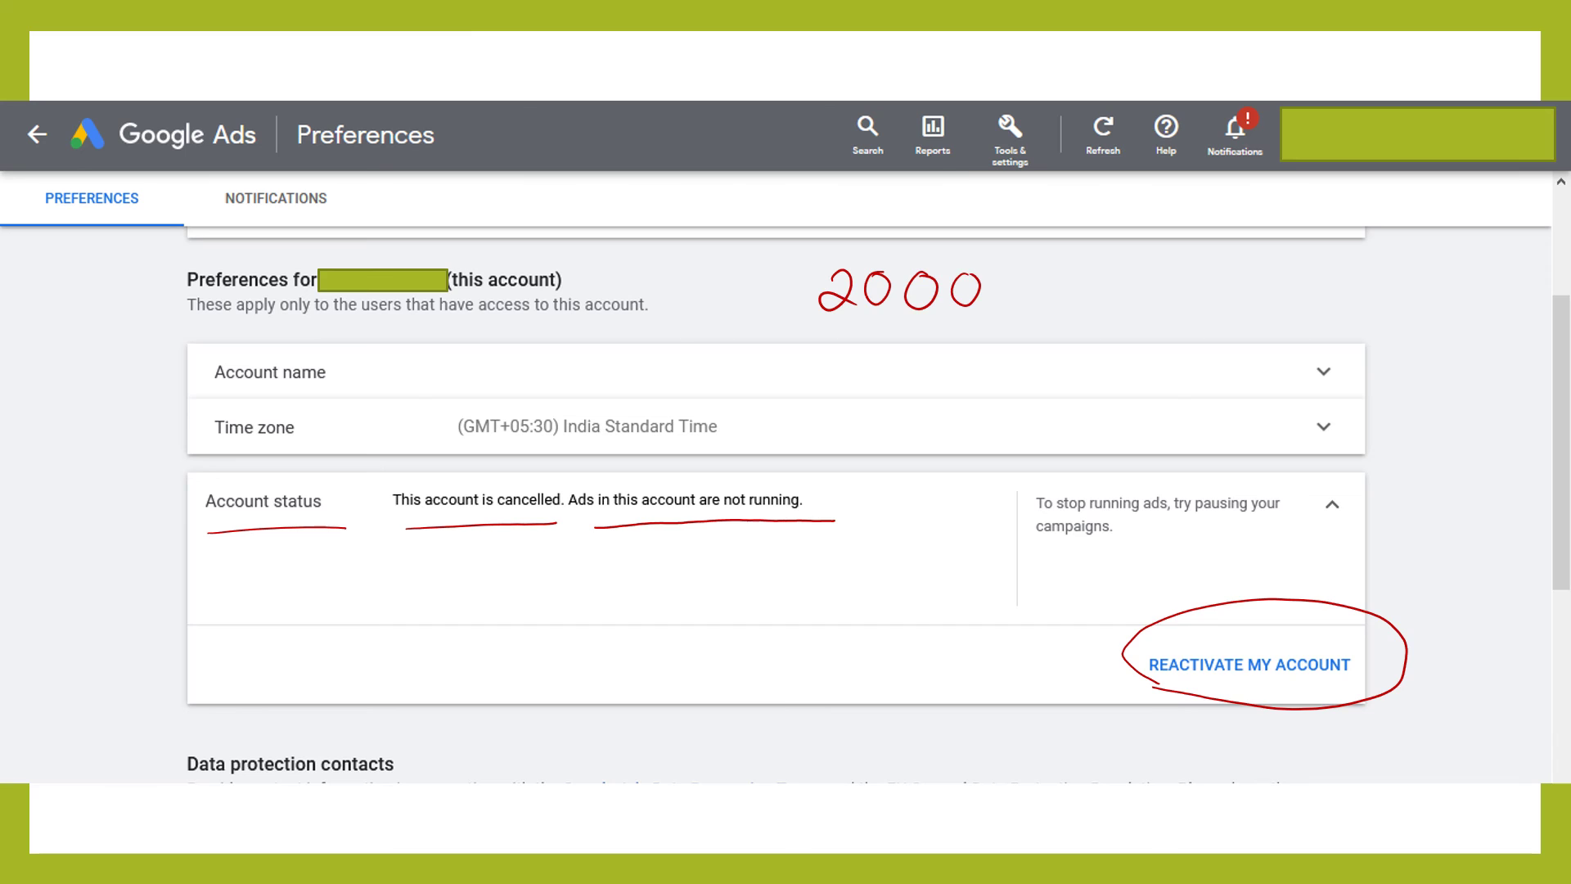
drag(821, 331, 1050, 313)
mouse_move(1164, 266)
mouse_down()
mouse_move(1169, 304)
mouse_move(1365, 273)
mouse_move(1387, 302)
mouse_up()
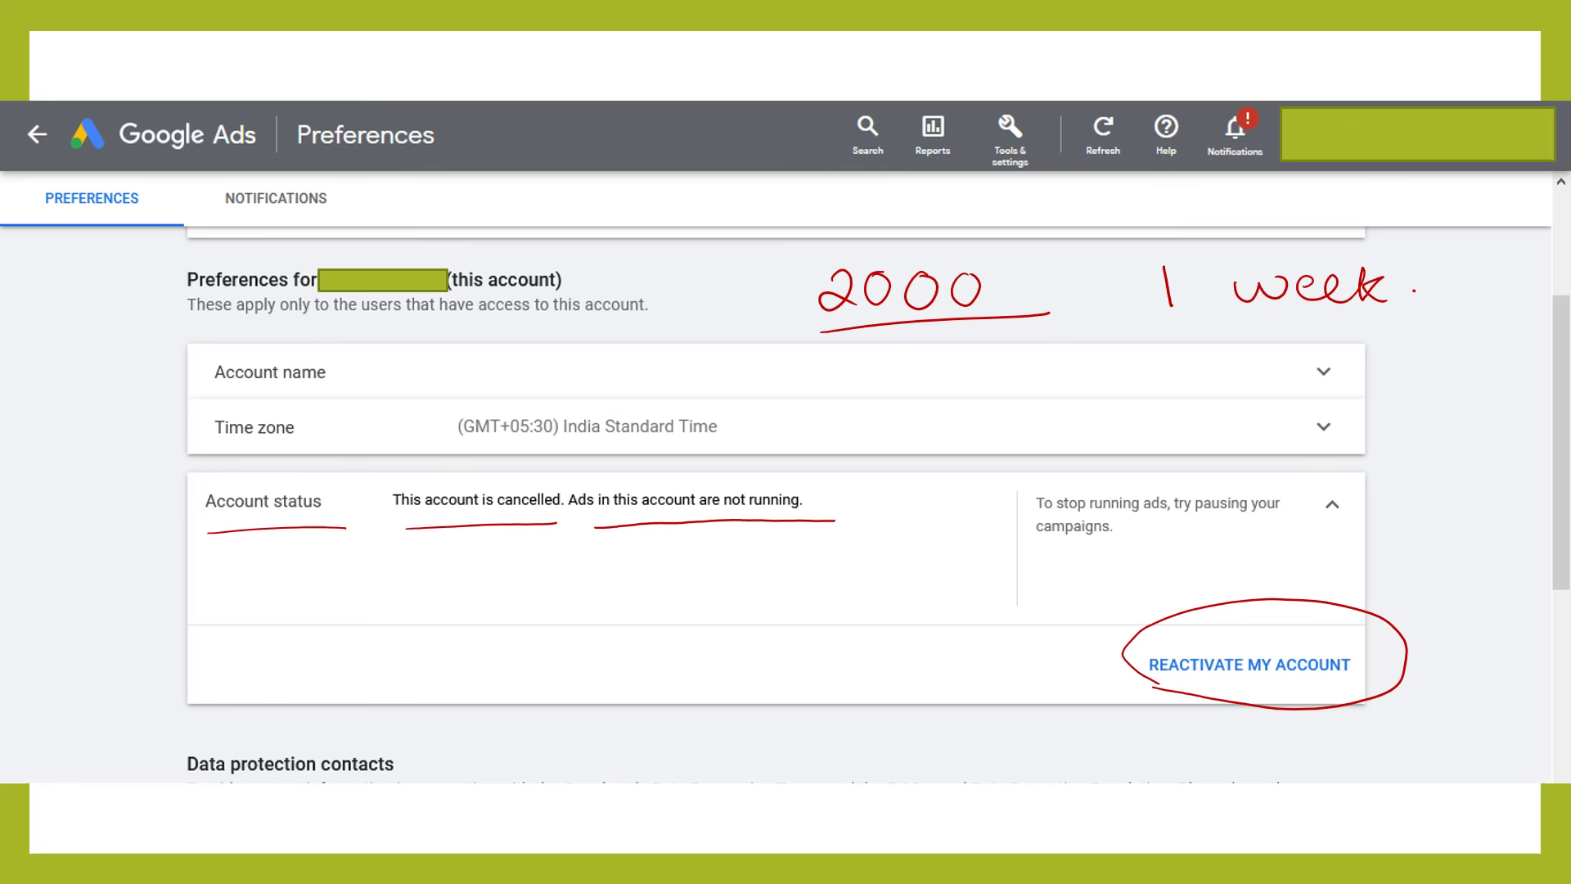